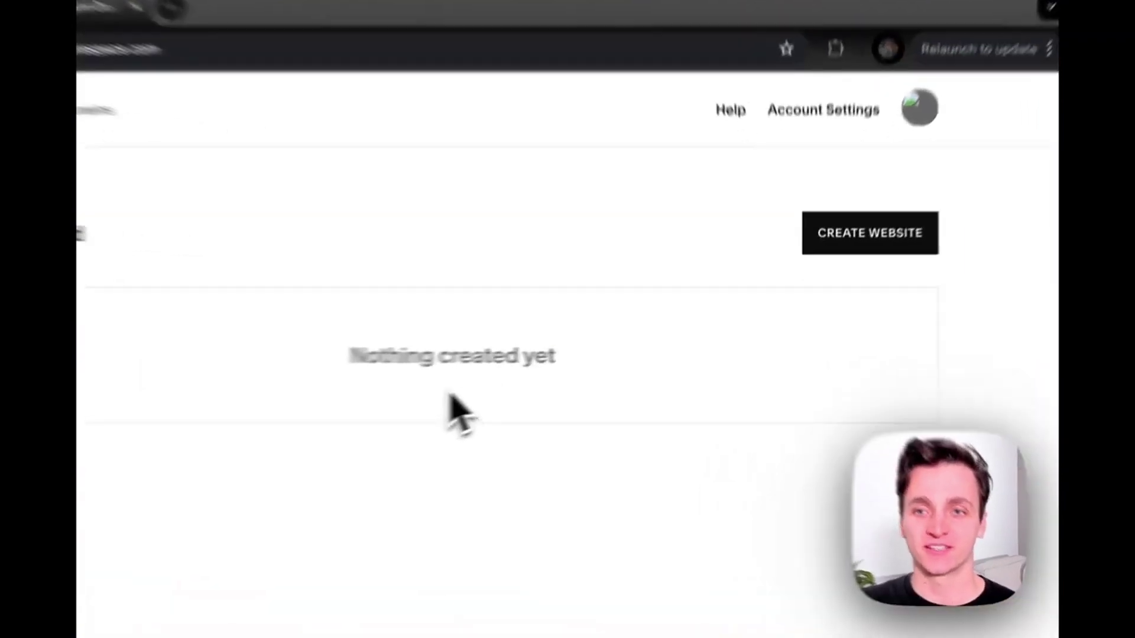
Step: Browse the Squarespace template gallery in a new tab before heading to tiiny.host
{"action": "left_click", "coordinate": [621, 296]}
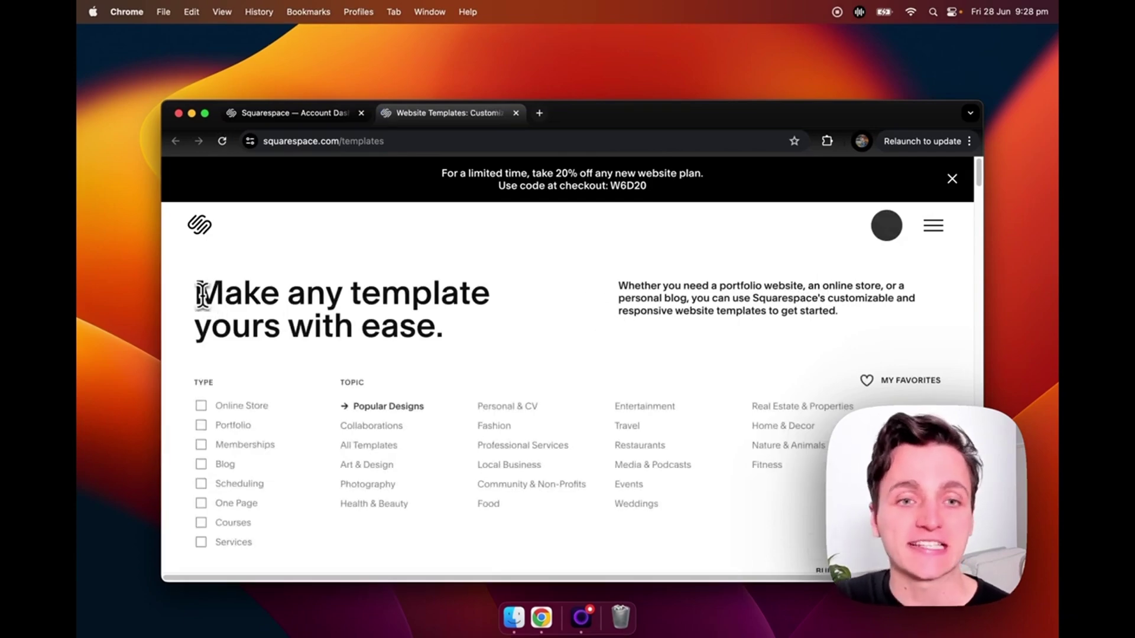
{"action": "left_click_drag", "start_coordinate": [200, 295], "coordinate": [471, 330]}
{"action": "left_click", "coordinate": [471, 329]}
{"action": "scroll", "coordinate": [483, 351], "scroll_direction": "down", "scroll_amount": 5}
{"action": "scroll", "coordinate": [511, 371], "scroll_direction": "down", "scroll_amount": 5}
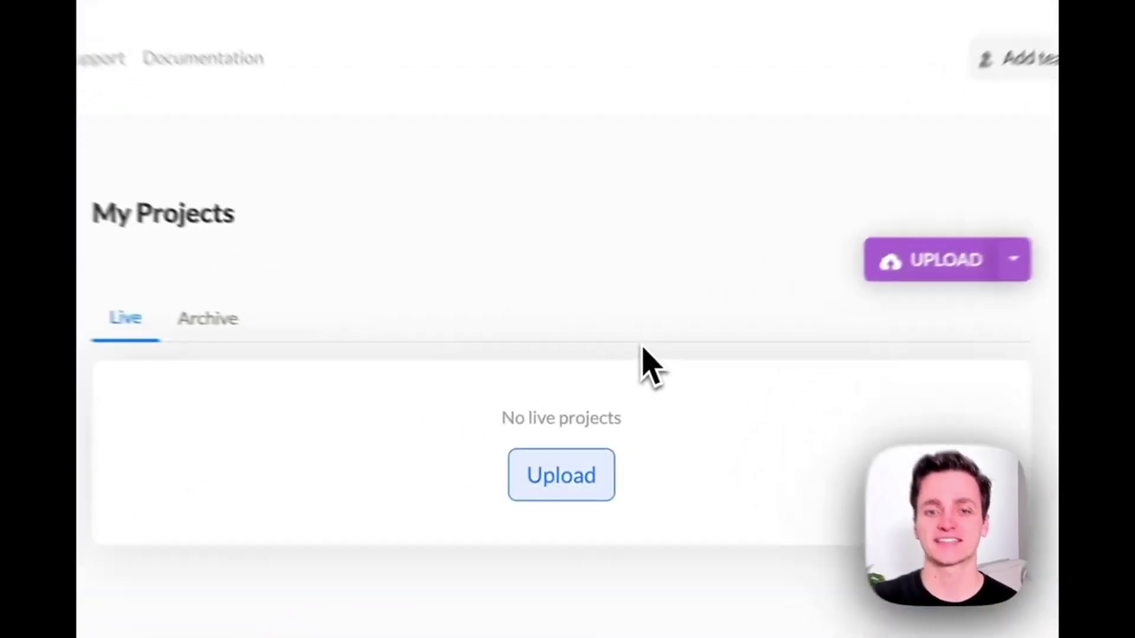
Step: Start a tiiny.host upload, preview the Examples templates, and choose the ZIP upload option
{"action": "left_click", "coordinate": [588, 515]}
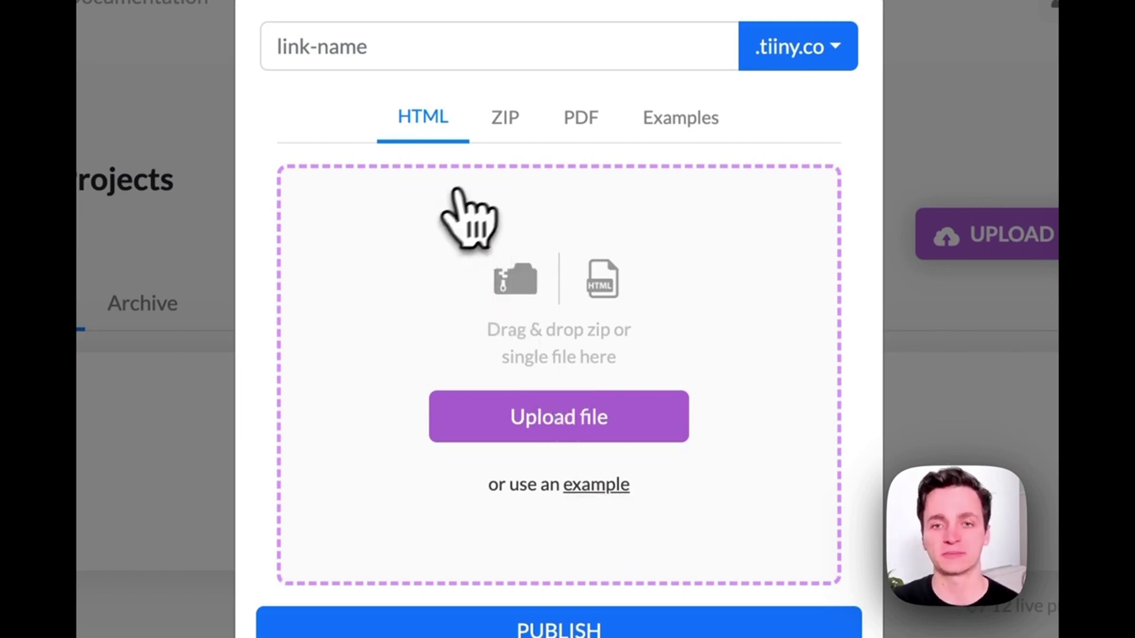
{"action": "left_click", "coordinate": [681, 118]}
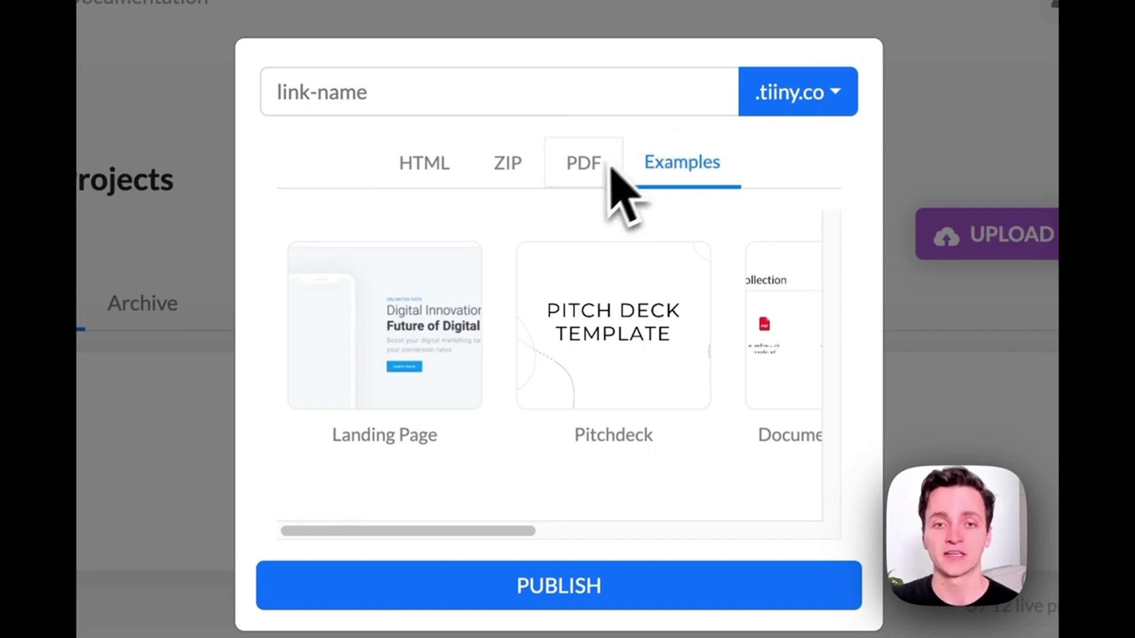
{"action": "left_click", "coordinate": [508, 162]}
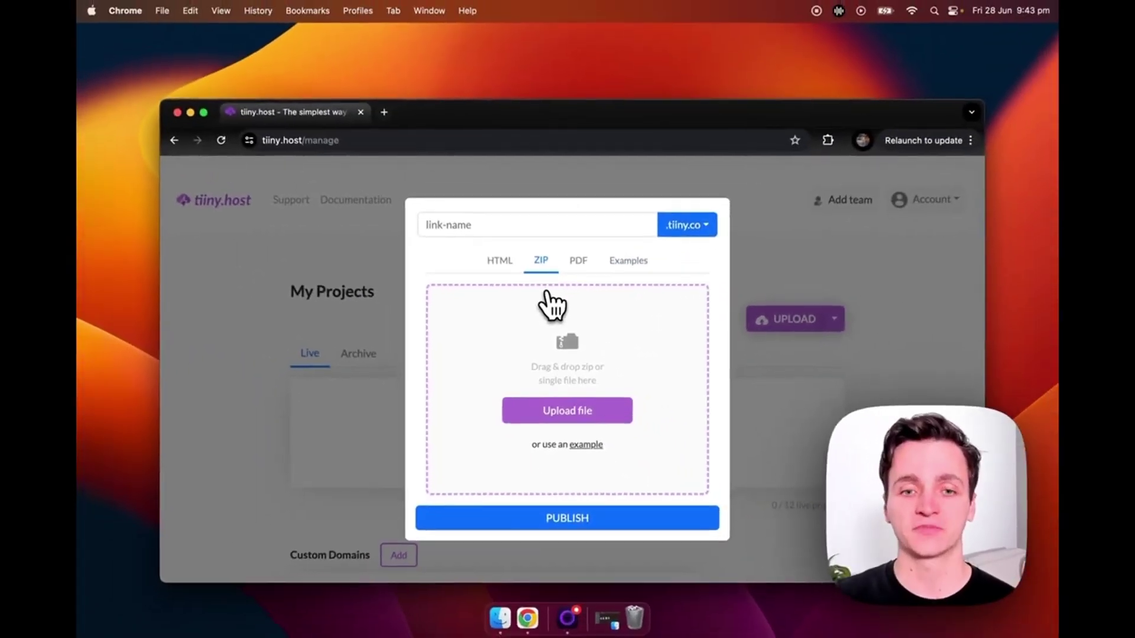
Step: Compress the calculator folder's four items into Archive.zip and drop it onto the upload area
{"action": "left_click", "coordinate": [499, 618]}
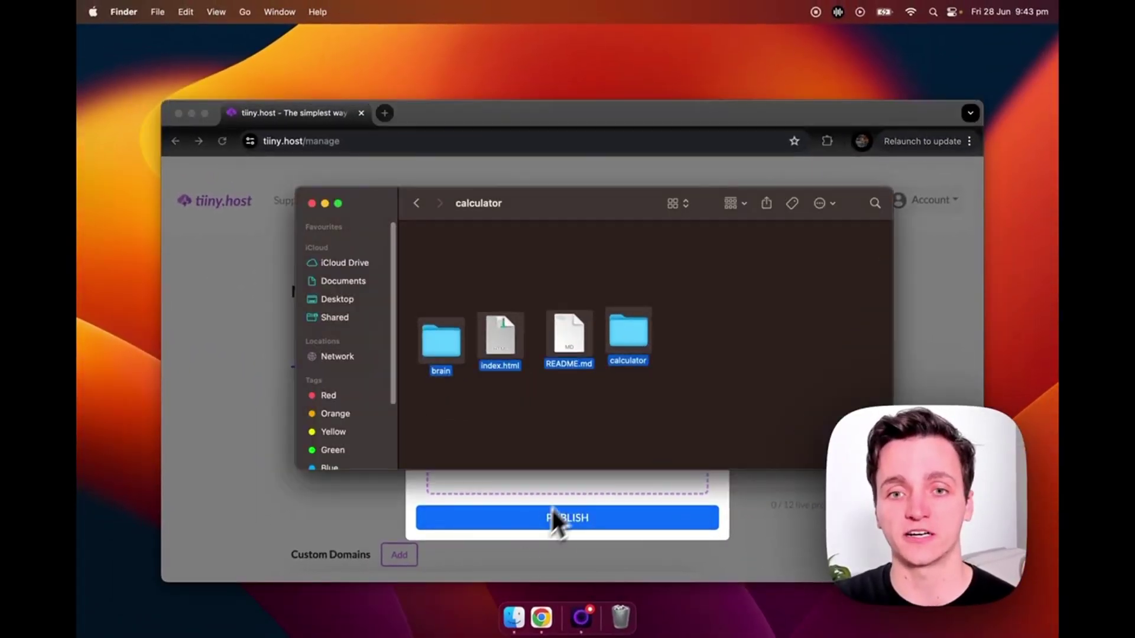
{"action": "mouse_move", "coordinate": [683, 284]}
{"action": "left_mouse_down"}
{"action": "mouse_move", "coordinate": [537, 355]}
{"action": "mouse_move", "coordinate": [430, 379]}
{"action": "left_mouse_up"}
{"action": "right_click", "coordinate": [444, 344]}
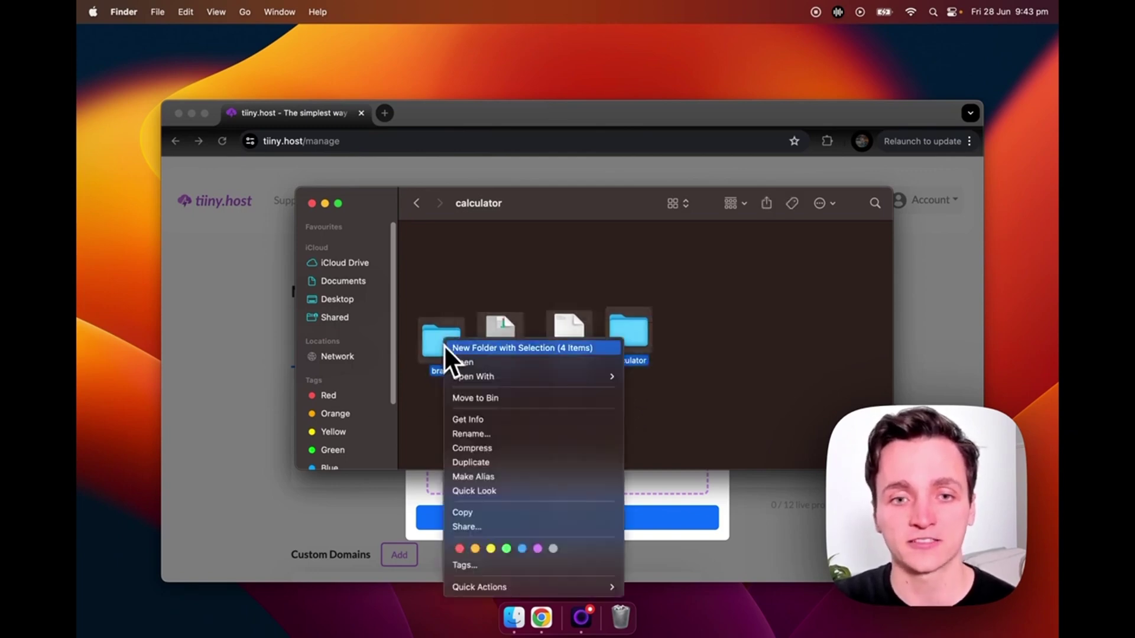
{"action": "left_click", "coordinate": [505, 447]}
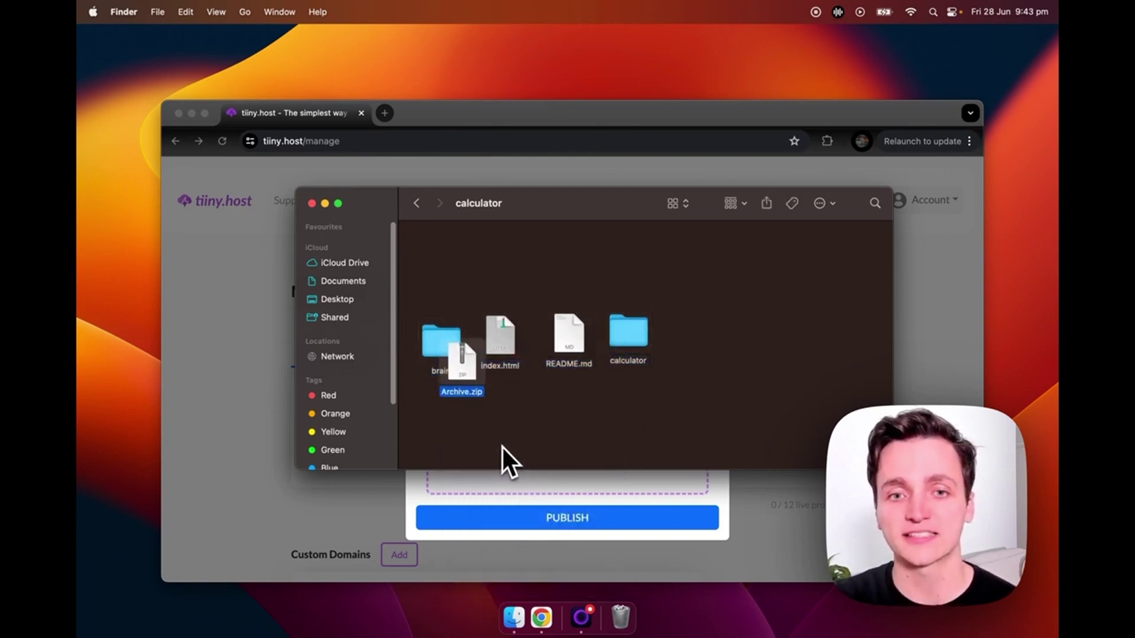
{"action": "mouse_move", "coordinate": [555, 214]}
{"action": "left_mouse_down"}
{"action": "mouse_move", "coordinate": [614, 185]}
{"action": "mouse_move", "coordinate": [639, 151]}
{"action": "left_mouse_up"}
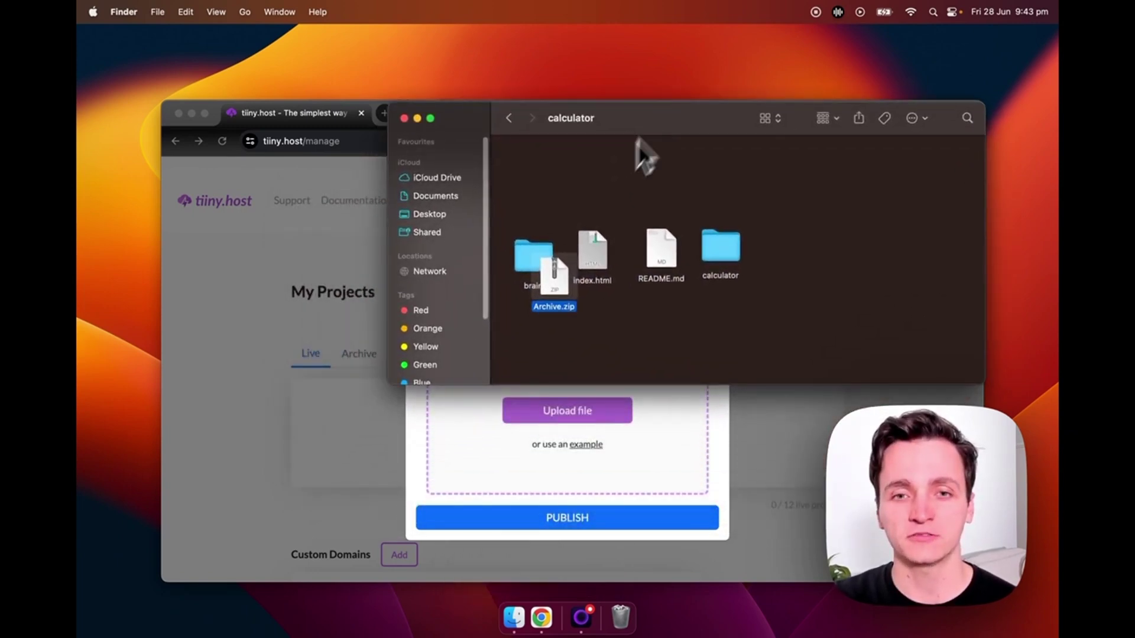
{"action": "left_click_drag", "start_coordinate": [597, 414], "coordinate": [593, 417]}
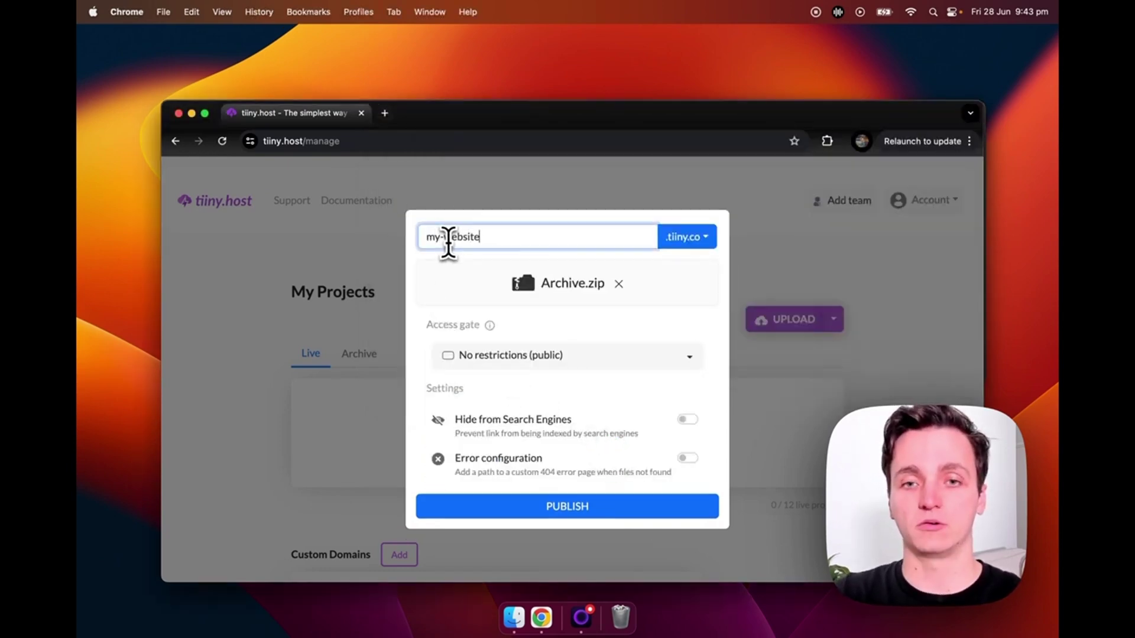
Step: Keep the .tiiny.co domain ending and set Access gate to No restrictions (public)
{"action": "left_click", "coordinate": [688, 236]}
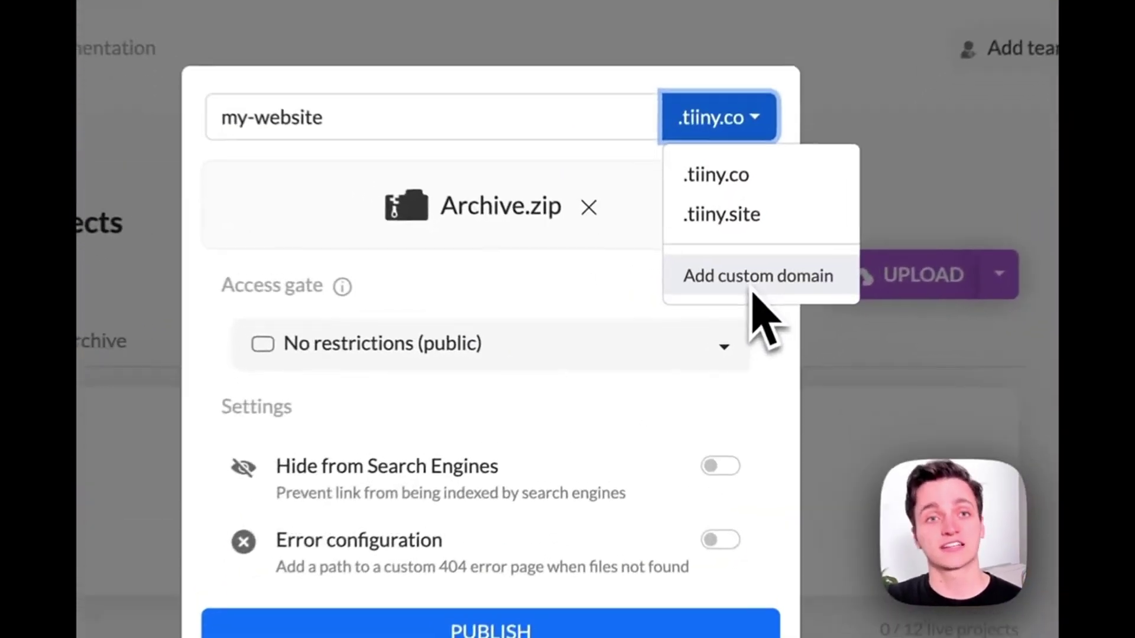
{"action": "left_click", "coordinate": [687, 237]}
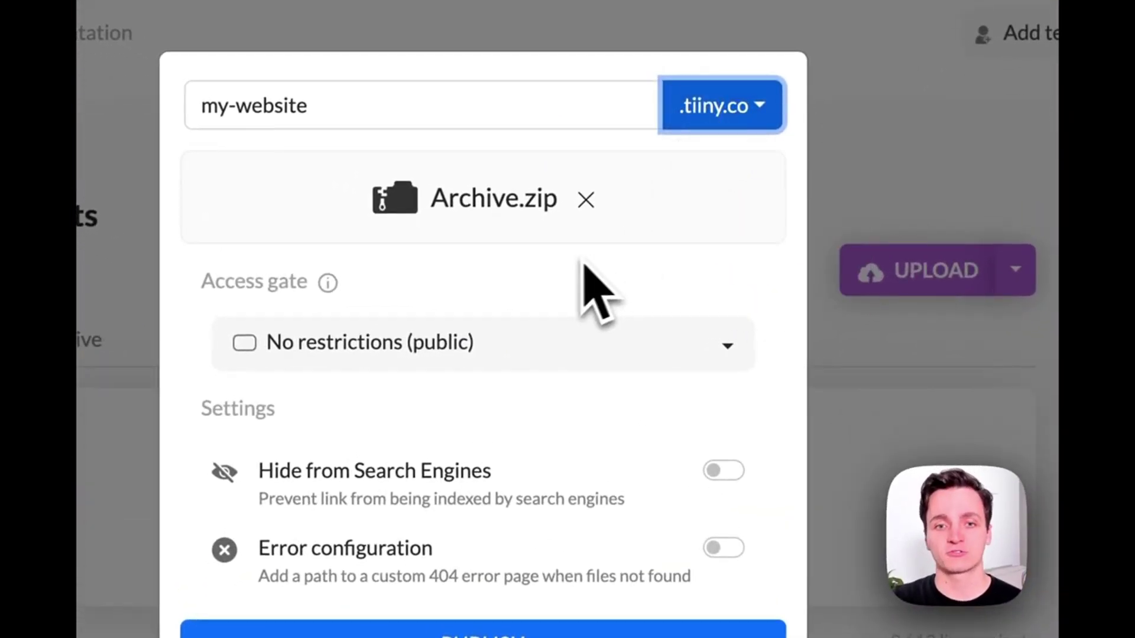
{"action": "left_click", "coordinate": [408, 343]}
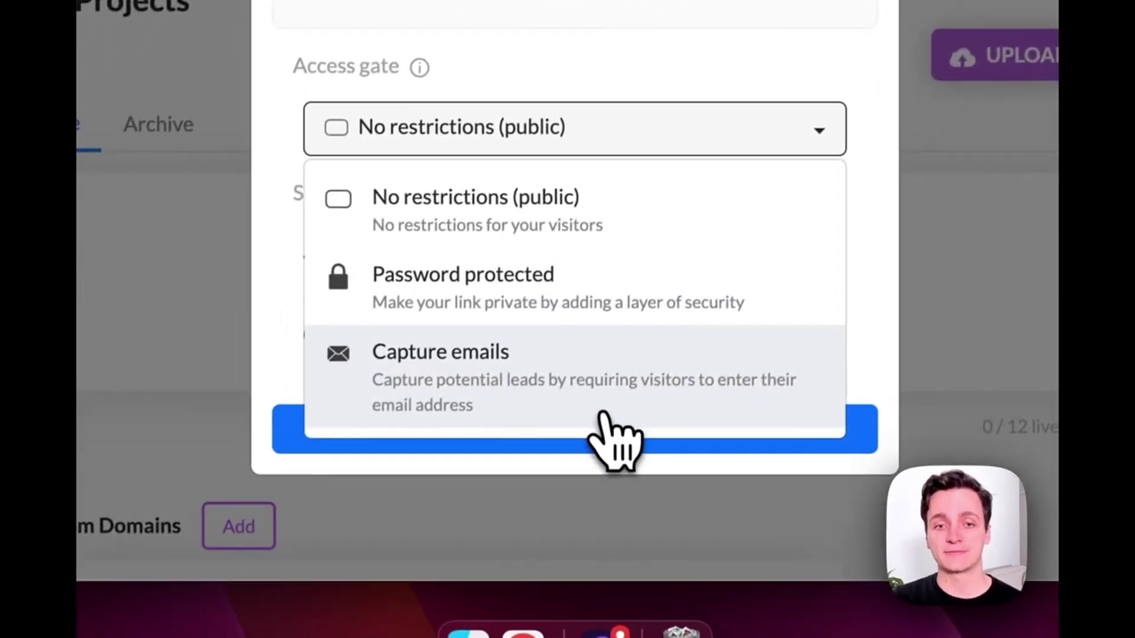
{"action": "left_click", "coordinate": [545, 254]}
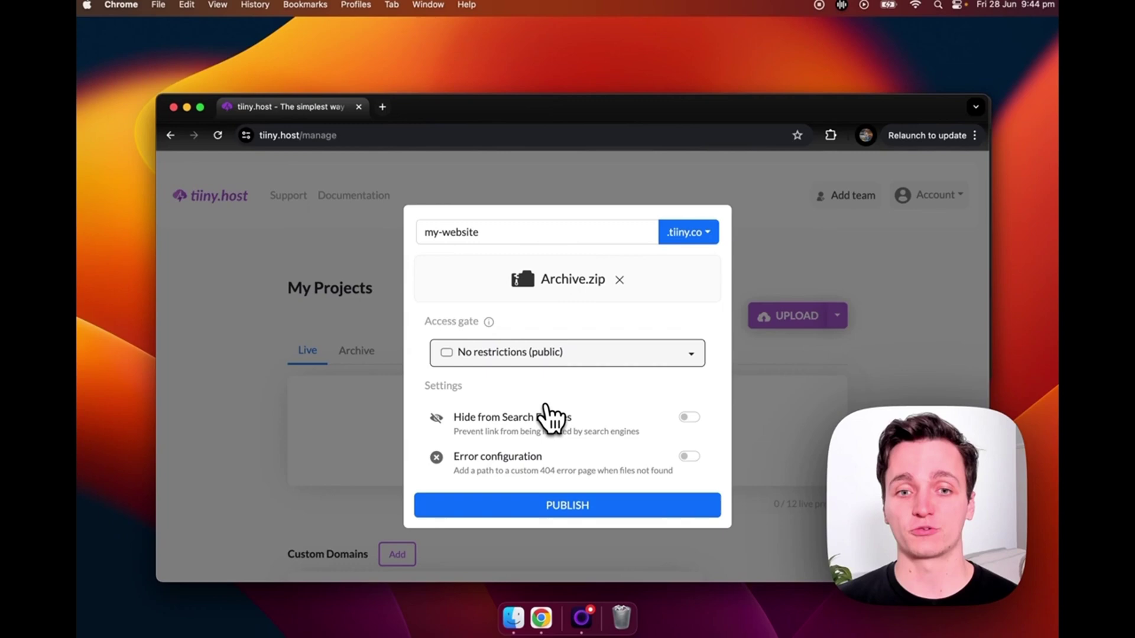
Step: Publish the project and view the live my-website.tiiny.co calculator site
{"action": "left_click", "coordinate": [605, 513]}
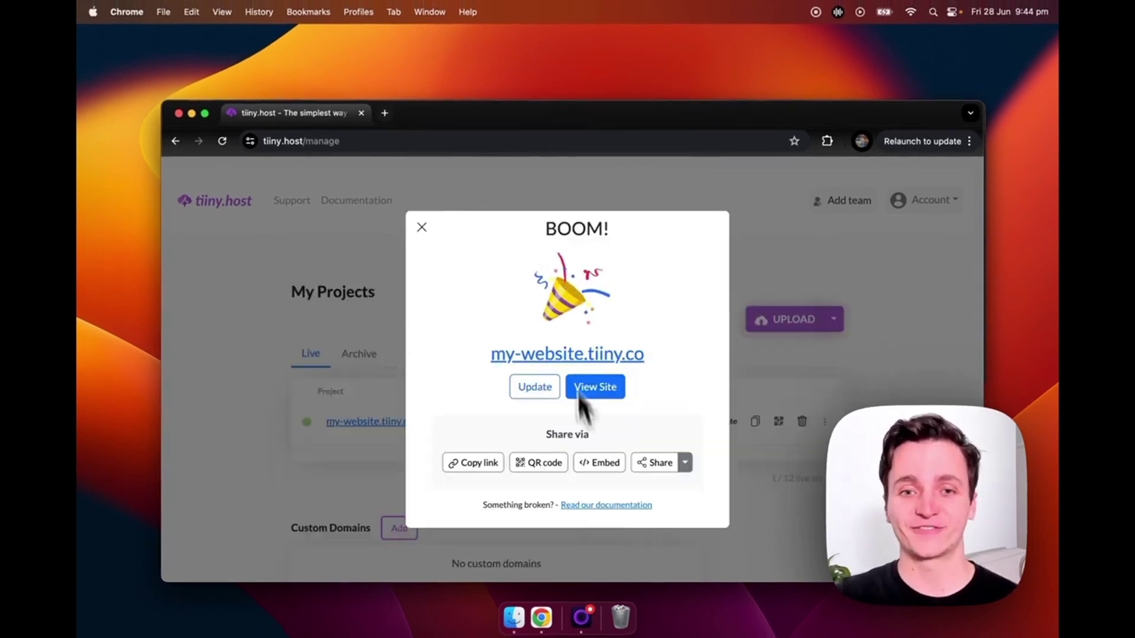
{"action": "left_click", "coordinate": [563, 355]}
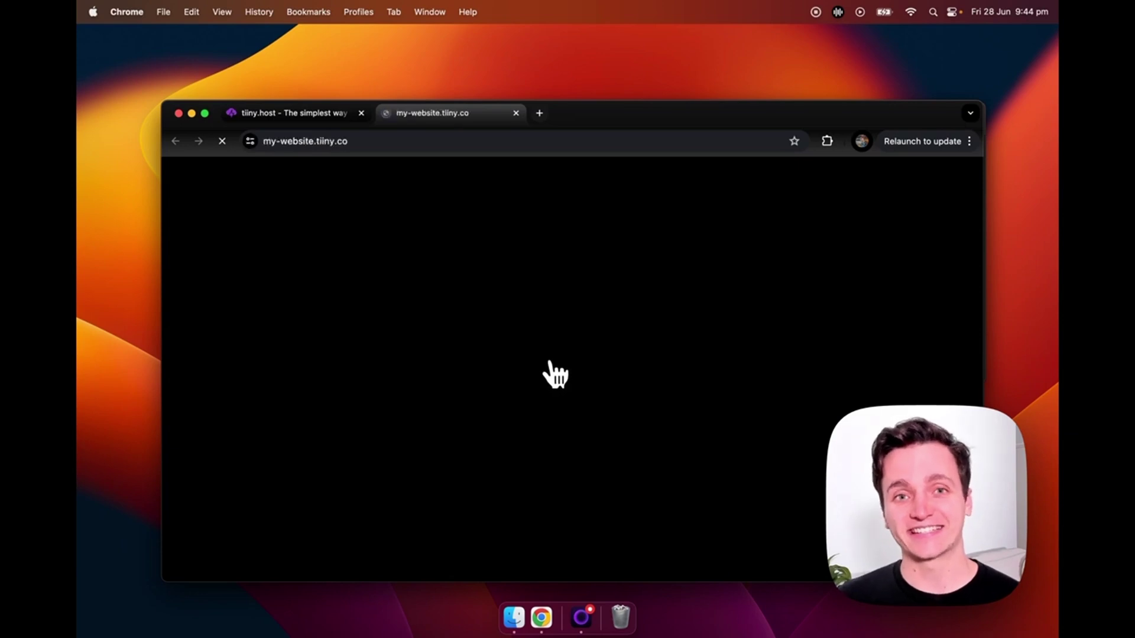